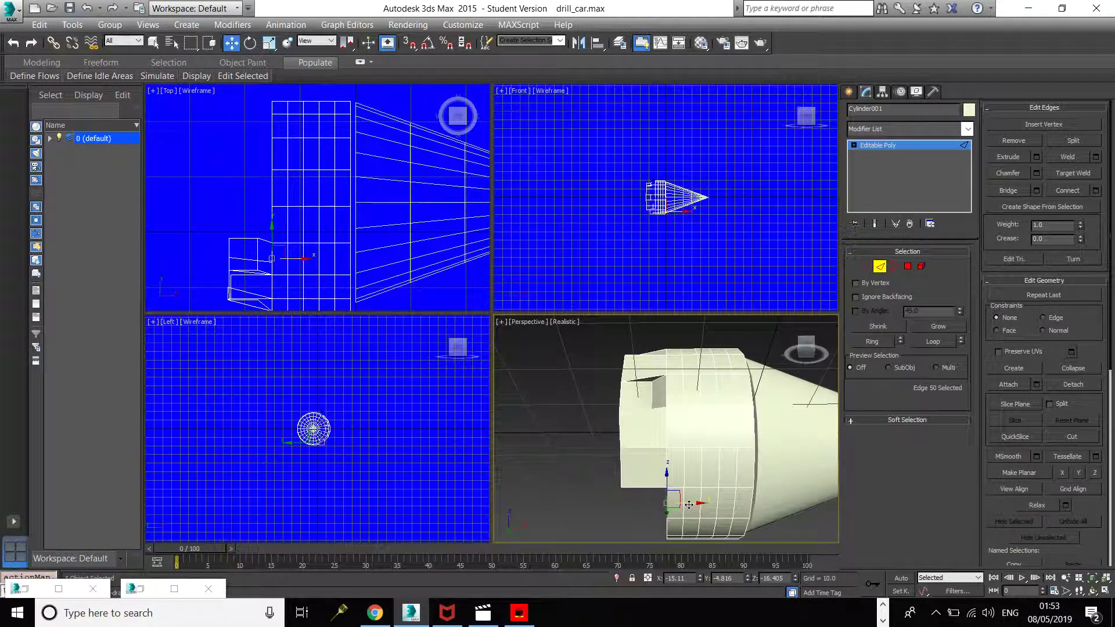
Extrude the selected open edge at the cylinder's rear rim and set its X position to -17.68, matching the neighbouring block's edge
drag(686, 505, 673, 505)
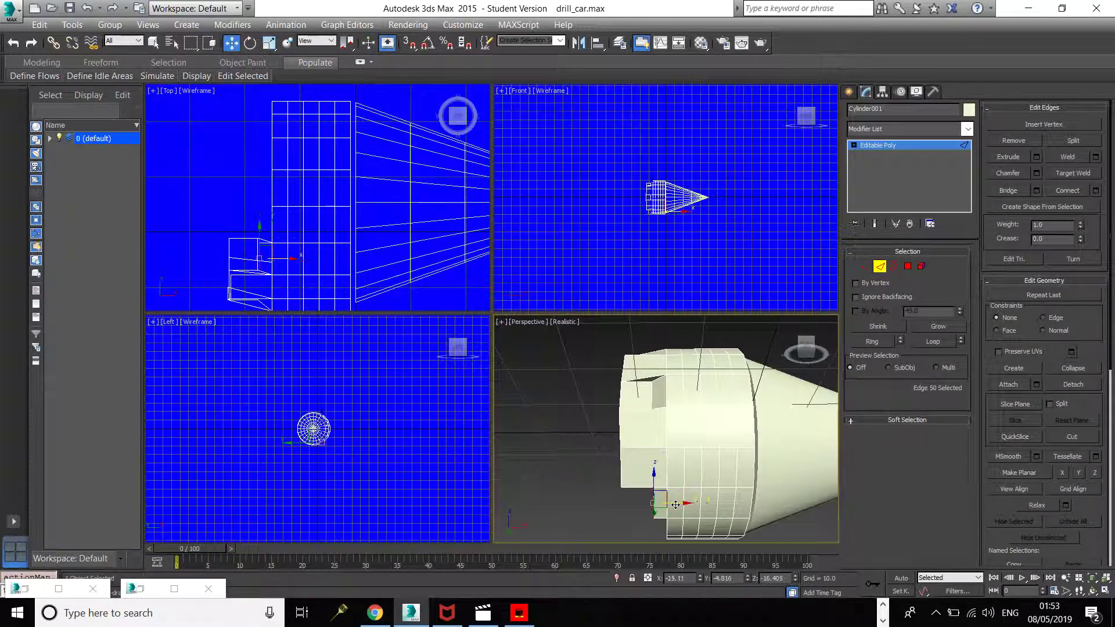
click(653, 398)
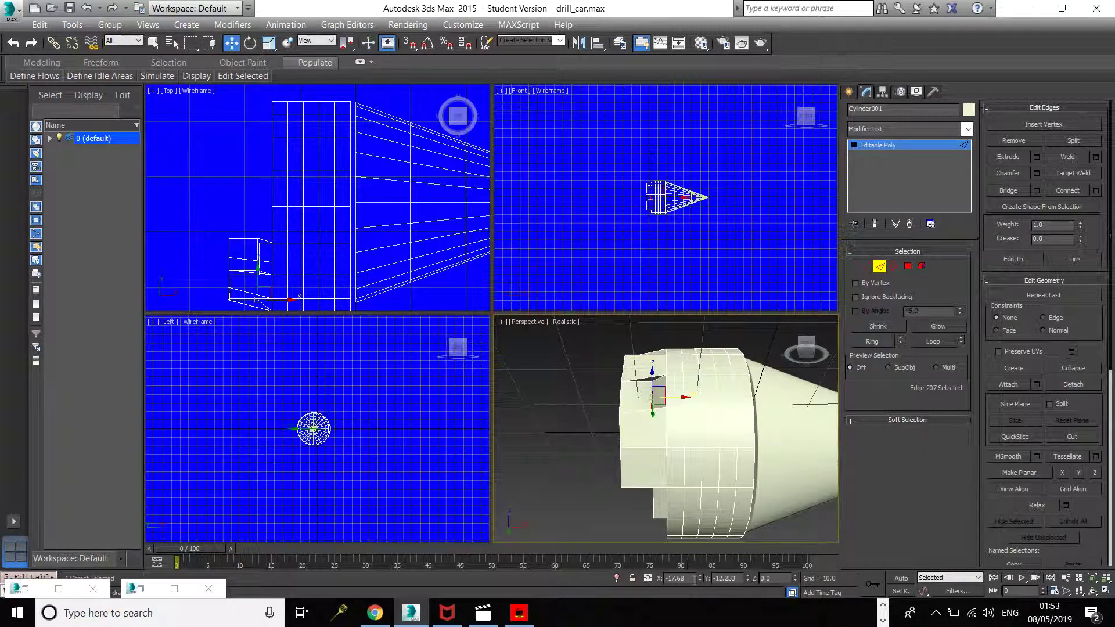
double_click(689, 579)
click(651, 505)
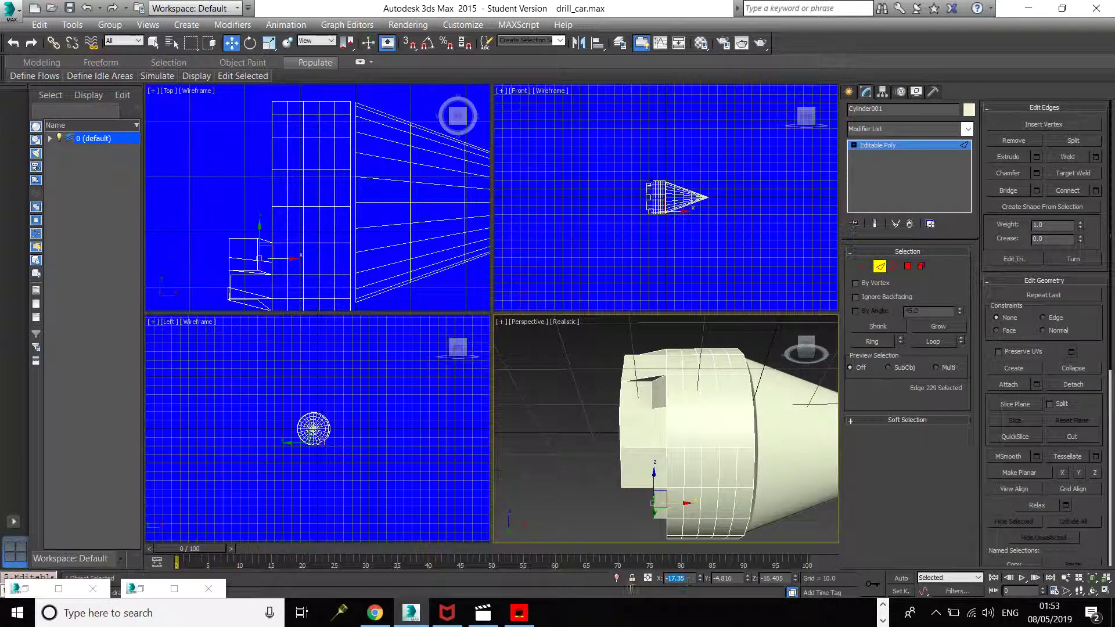
key(Return)
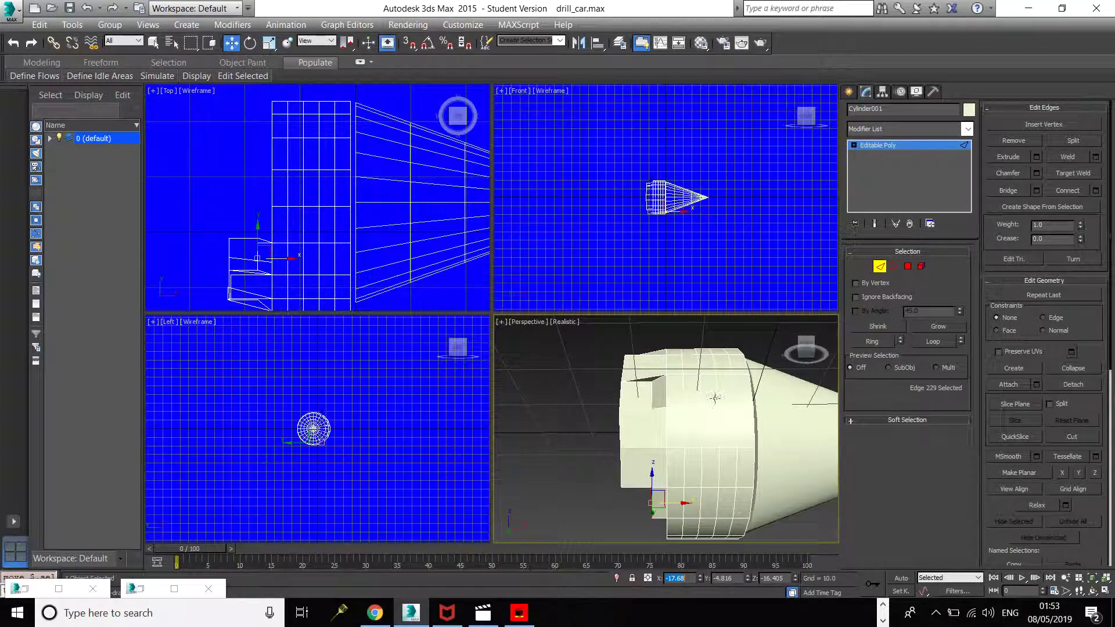
Move the new rear edge inward along Z to about -14.8
mouse_move(804, 357)
mouse_down()
mouse_move(777, 381)
mouse_move(762, 361)
mouse_move(802, 355)
mouse_up()
drag(677, 348, 678, 353)
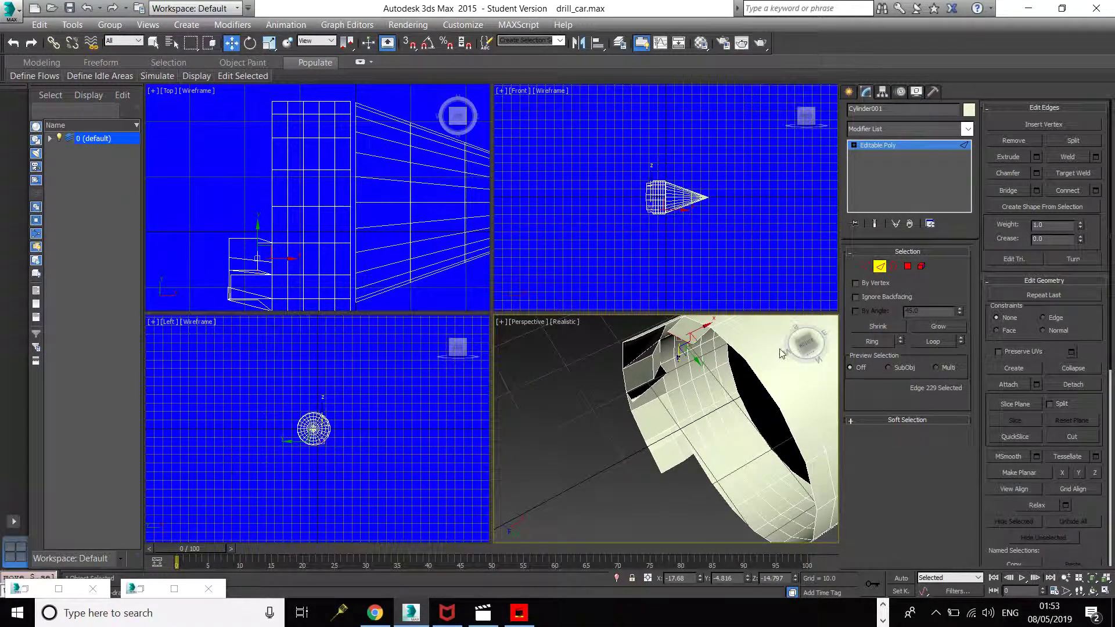
mouse_move(807, 351)
mouse_down()
mouse_move(807, 394)
mouse_move(783, 353)
mouse_move(797, 329)
mouse_move(772, 326)
mouse_move(808, 350)
mouse_move(799, 360)
mouse_up()
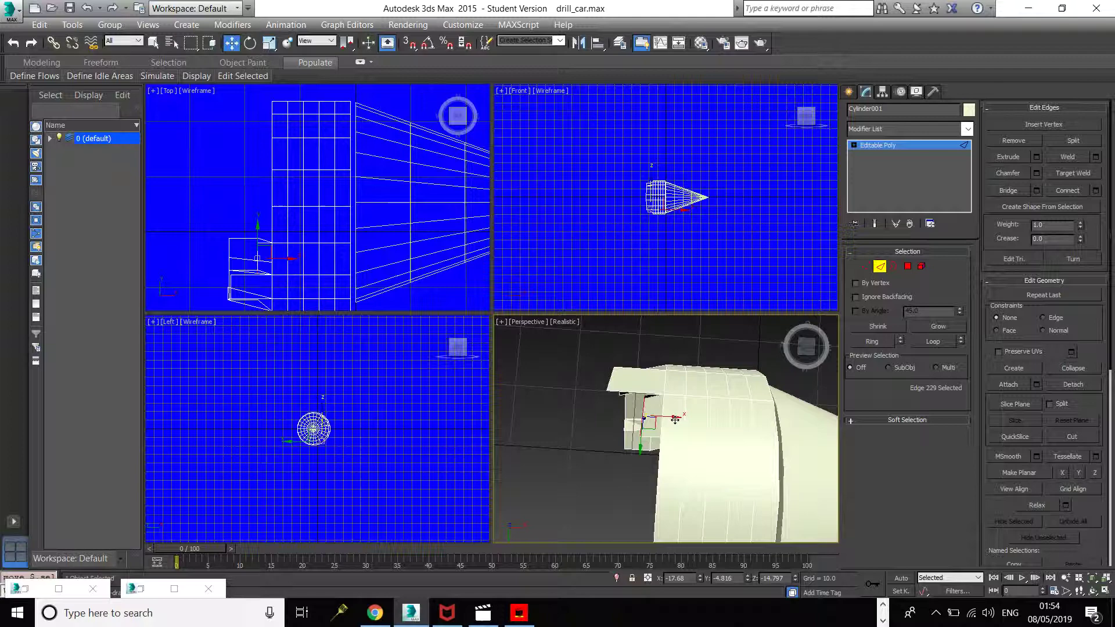
Extrude the new rear edge backward along X to about -22.7 as another face
drag(675, 420, 673, 419)
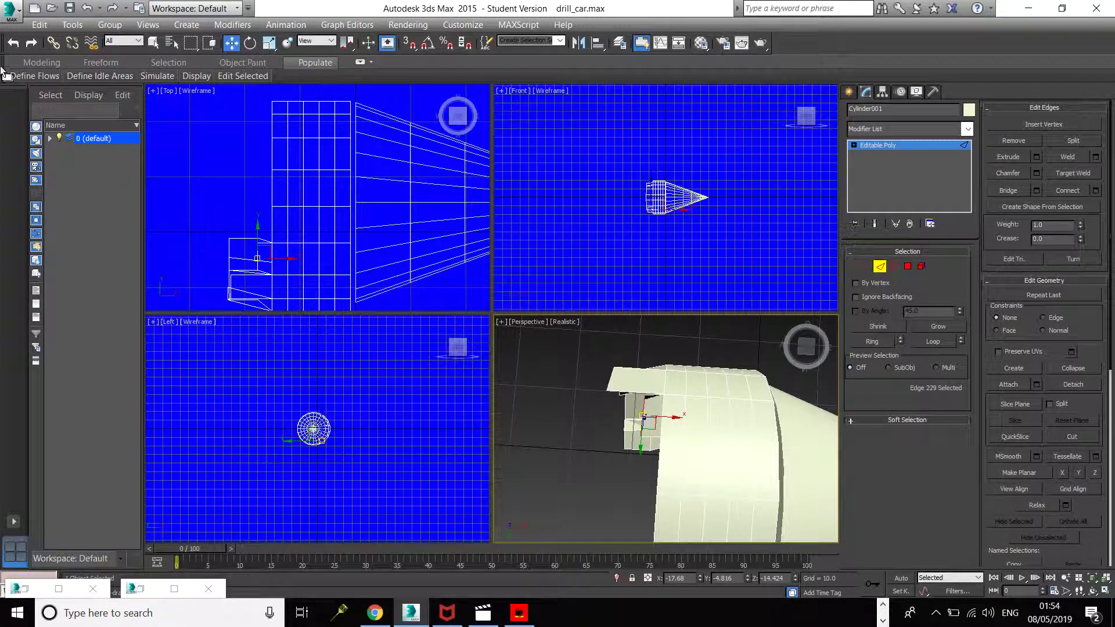
click(13, 42)
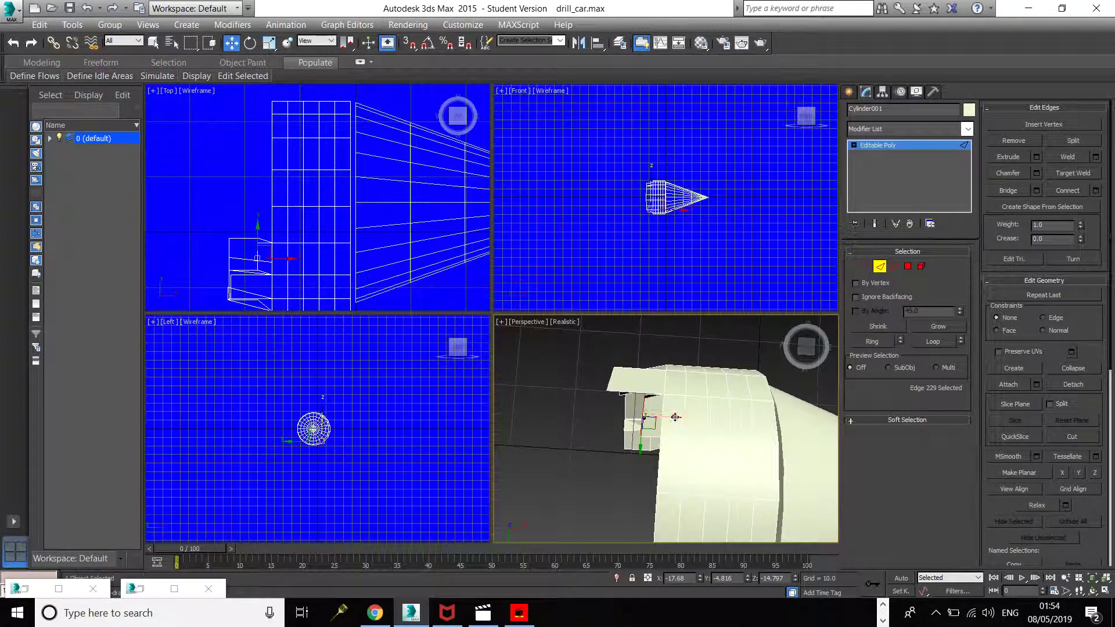
drag(674, 417, 634, 416)
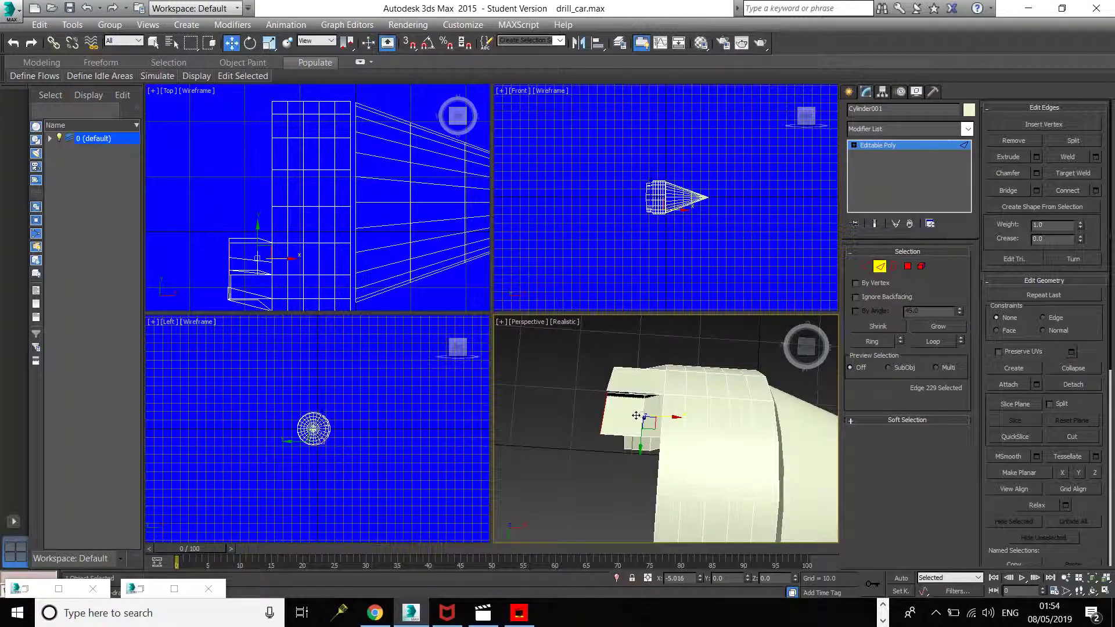
shift+drag(636, 416, 637, 416)
mouse_move(808, 351)
mouse_down()
mouse_move(807, 340)
mouse_move(807, 360)
mouse_up()
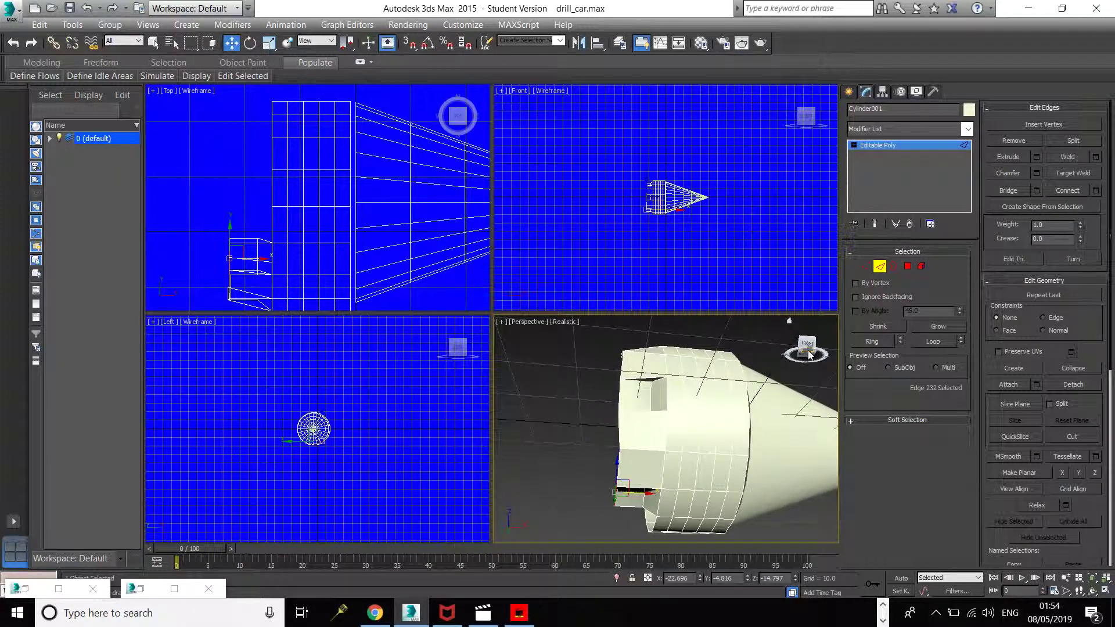
With 3D snapping on, snap the new face's outer corner vertex onto the adjacent block's corner vertex
click(867, 266)
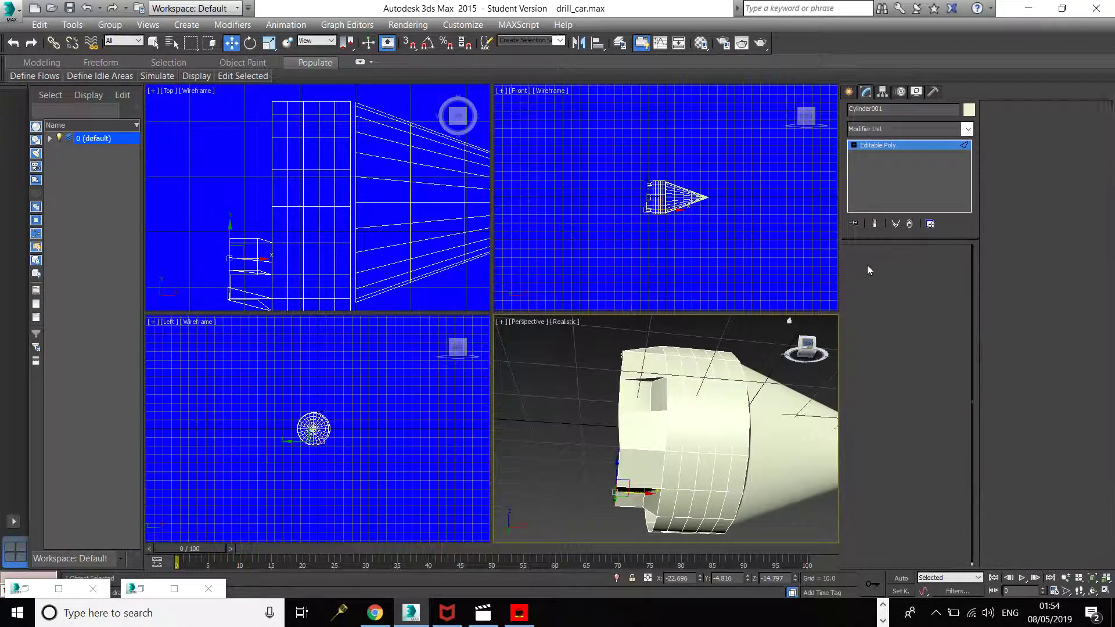
ctrl+click(618, 490)
click(409, 42)
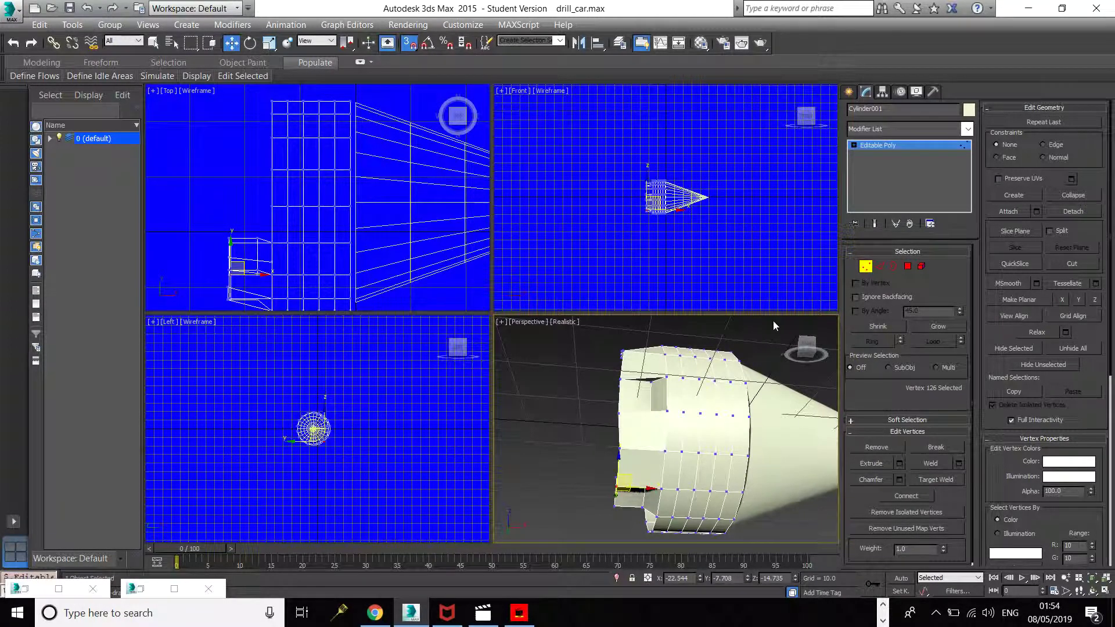
drag(808, 343, 719, 385)
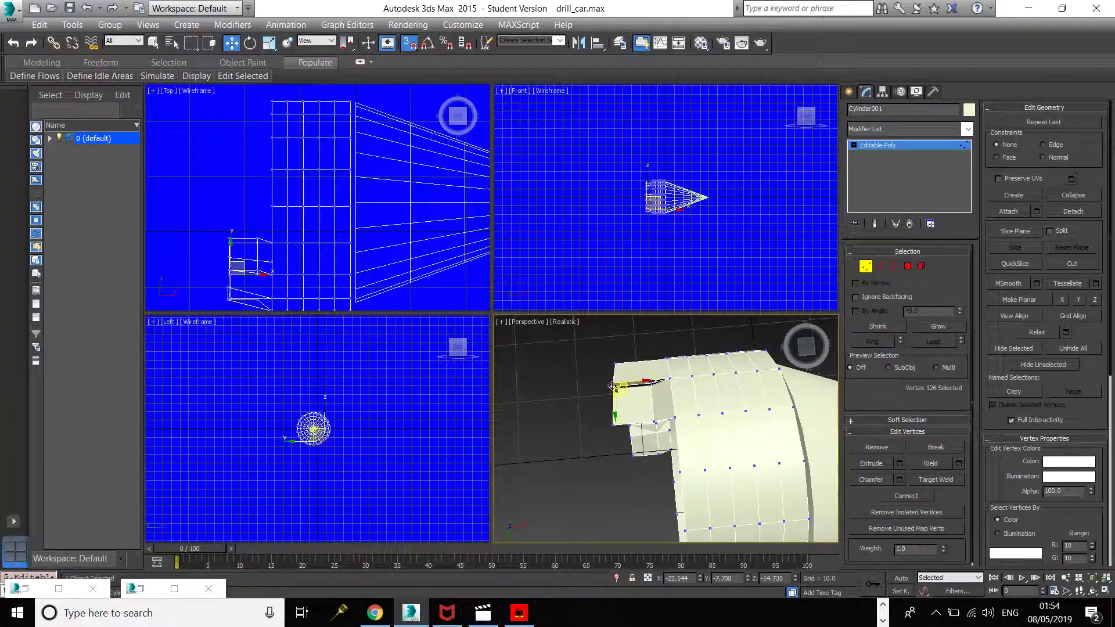
drag(613, 384, 614, 390)
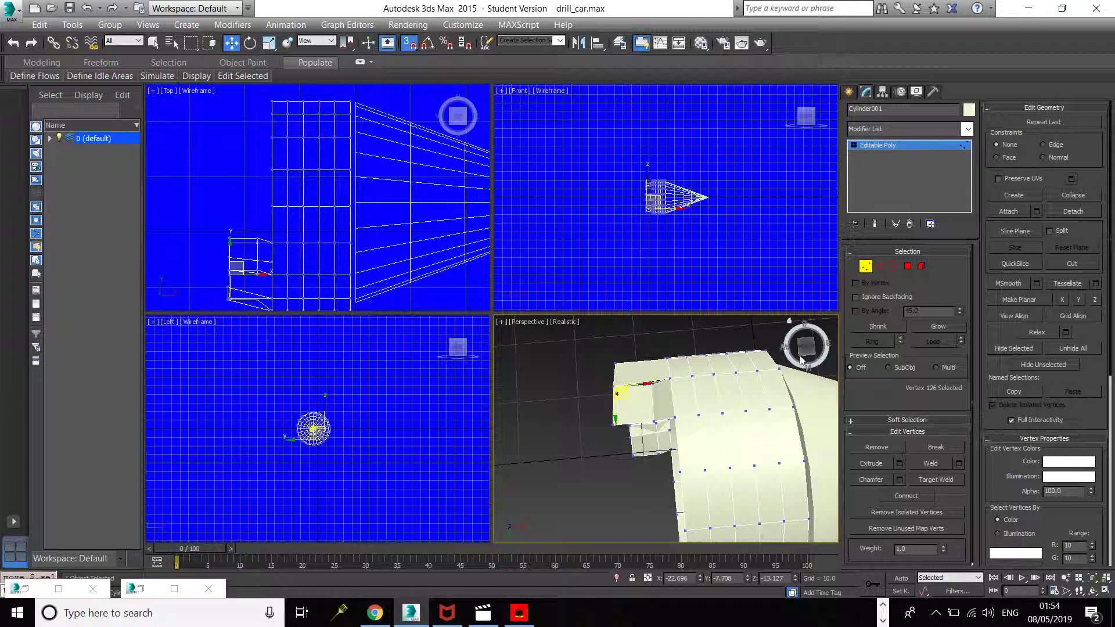
mouse_move(801, 360)
mouse_down()
mouse_move(805, 416)
mouse_move(806, 346)
mouse_move(800, 356)
mouse_up()
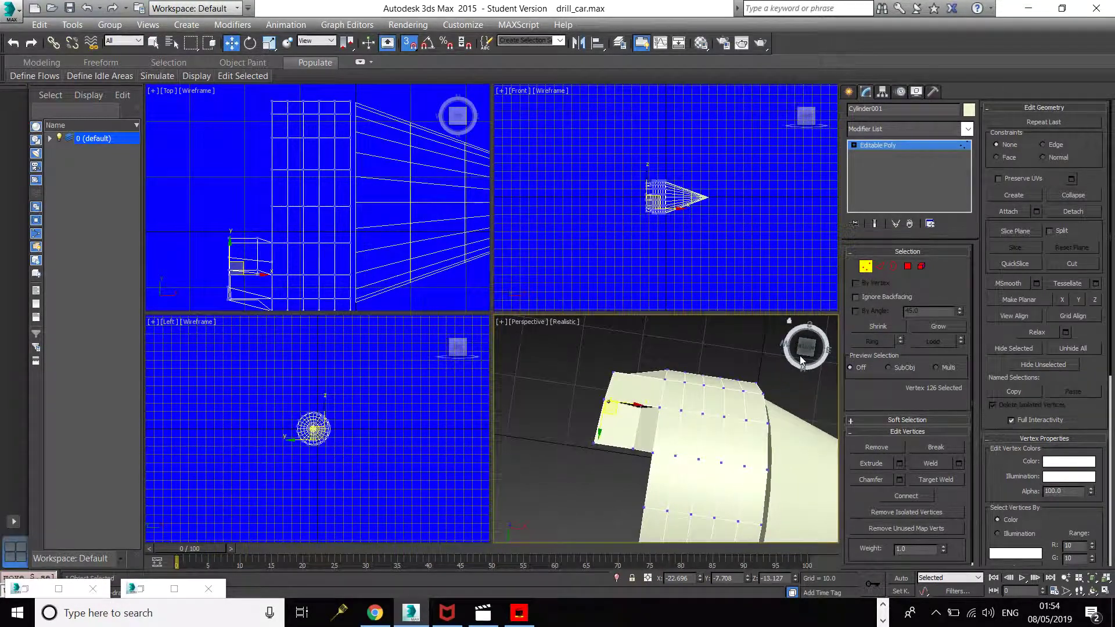
Turn off snapping and select the new face's side edge plus a second block edge on the same rear section
click(880, 266)
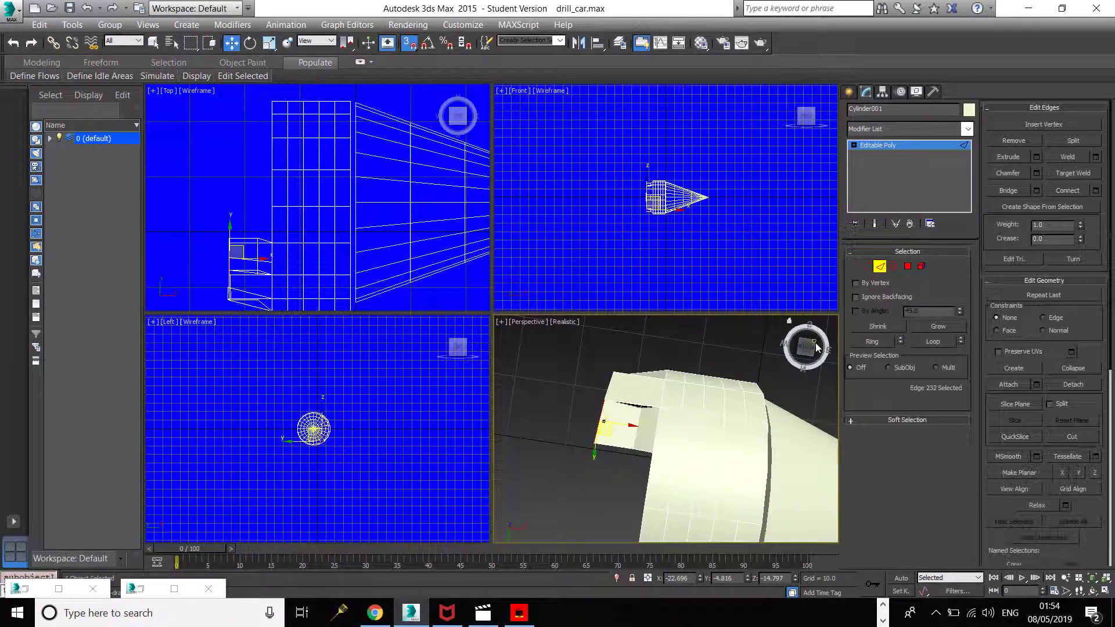
drag(817, 348, 805, 345)
click(647, 356)
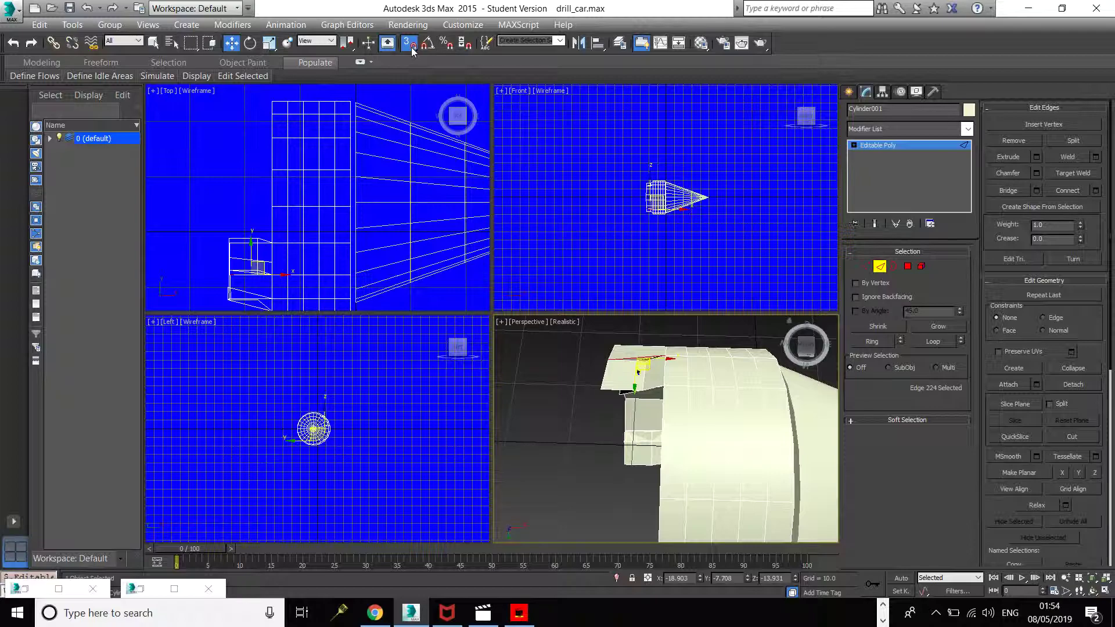
drag(803, 339, 780, 352)
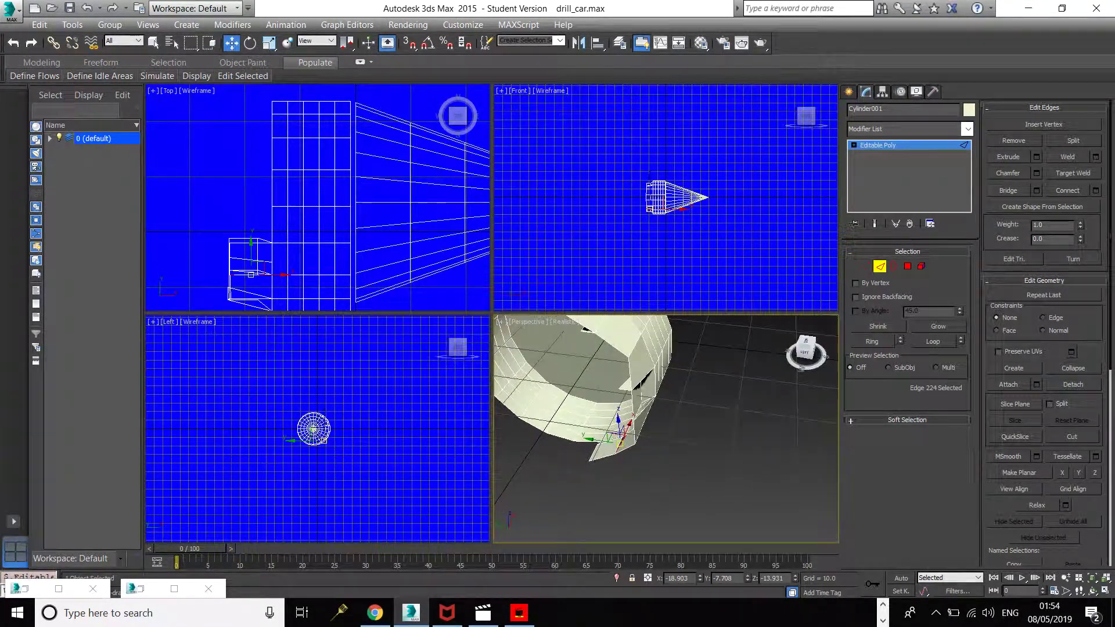
ctrl+click(648, 405)
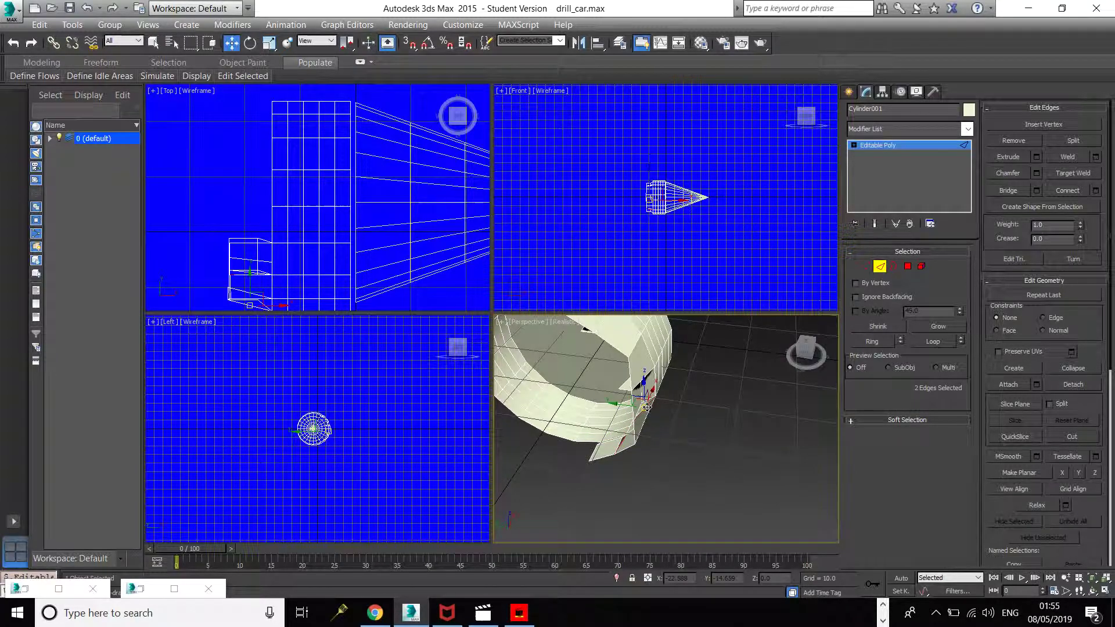
drag(806, 362, 766, 316)
drag(801, 383, 799, 347)
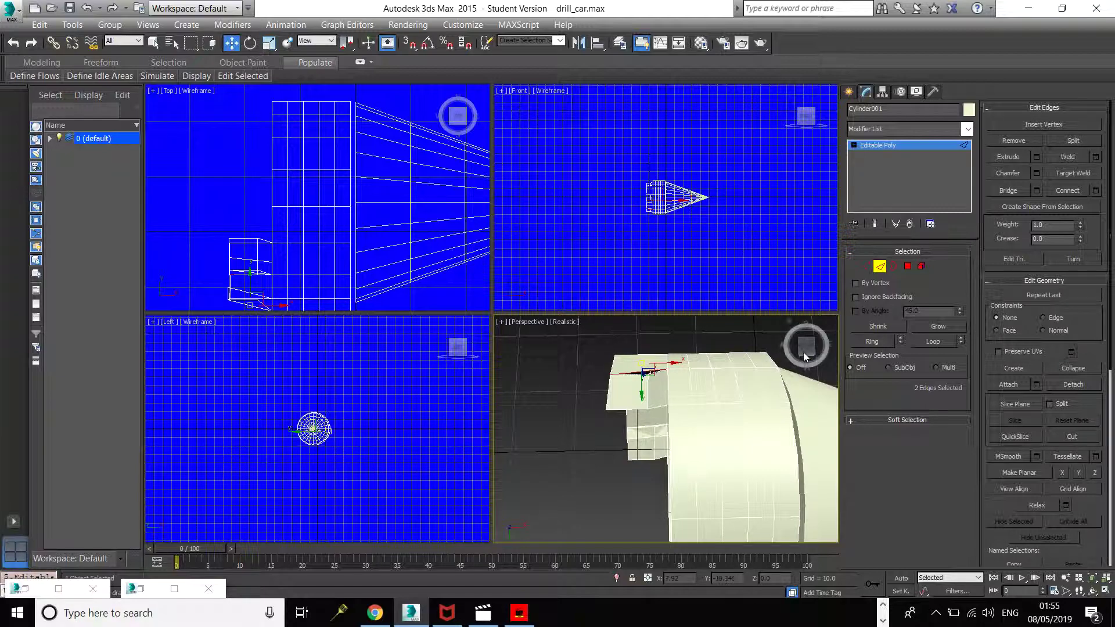
drag(791, 332, 795, 339)
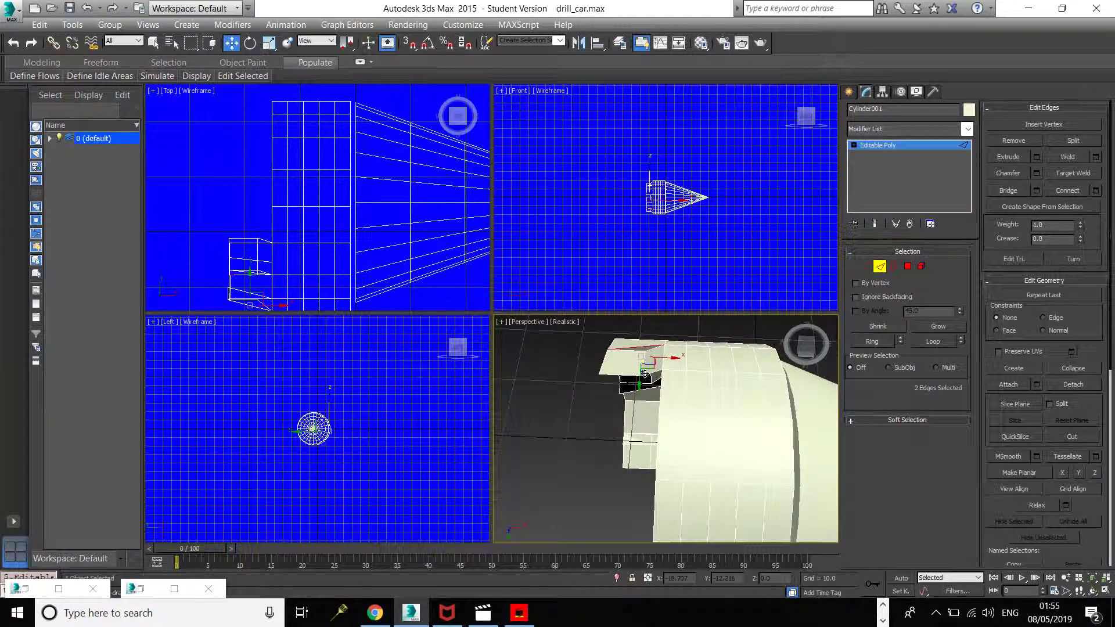
drag(645, 374, 644, 377)
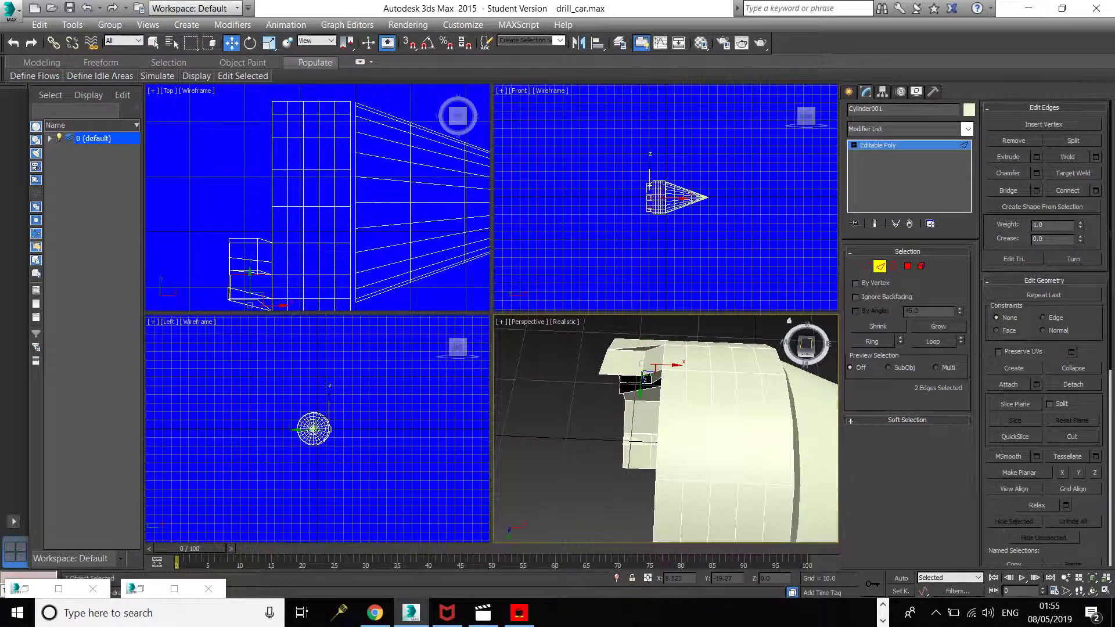
mouse_move(806, 344)
mouse_down()
mouse_move(844, 420)
mouse_move(813, 375)
mouse_move(796, 377)
mouse_move(808, 349)
mouse_up()
key(alt+z)
drag(654, 363, 639, 321)
click(12, 44)
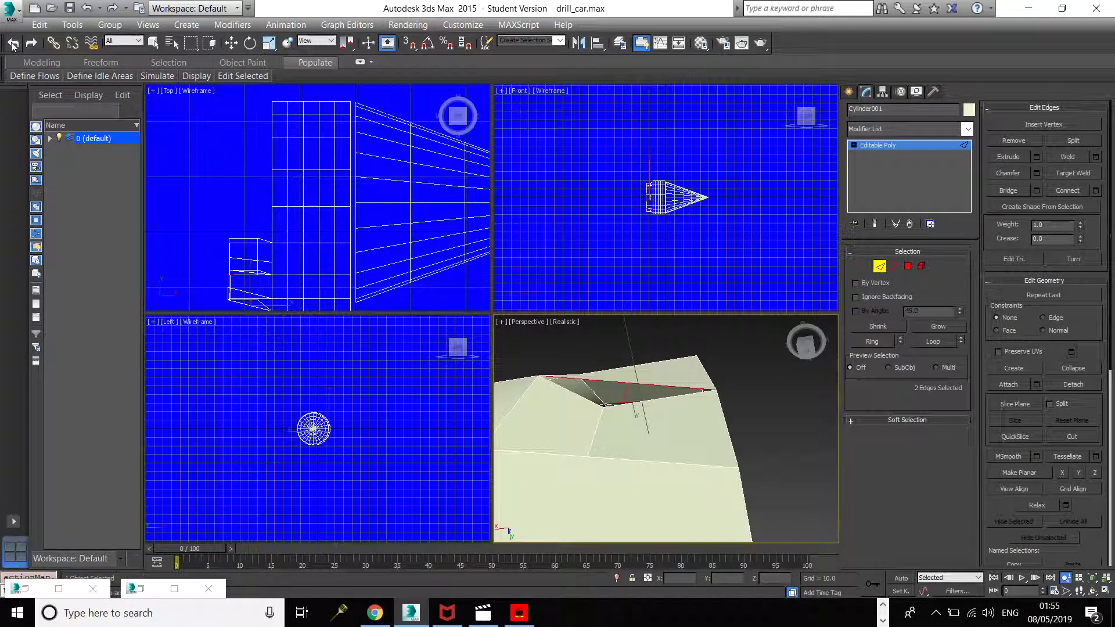
Move the two selected block edges along Y toward the cylinder's centre
mouse_move(805, 344)
mouse_down()
mouse_move(806, 356)
mouse_move(805, 341)
mouse_up()
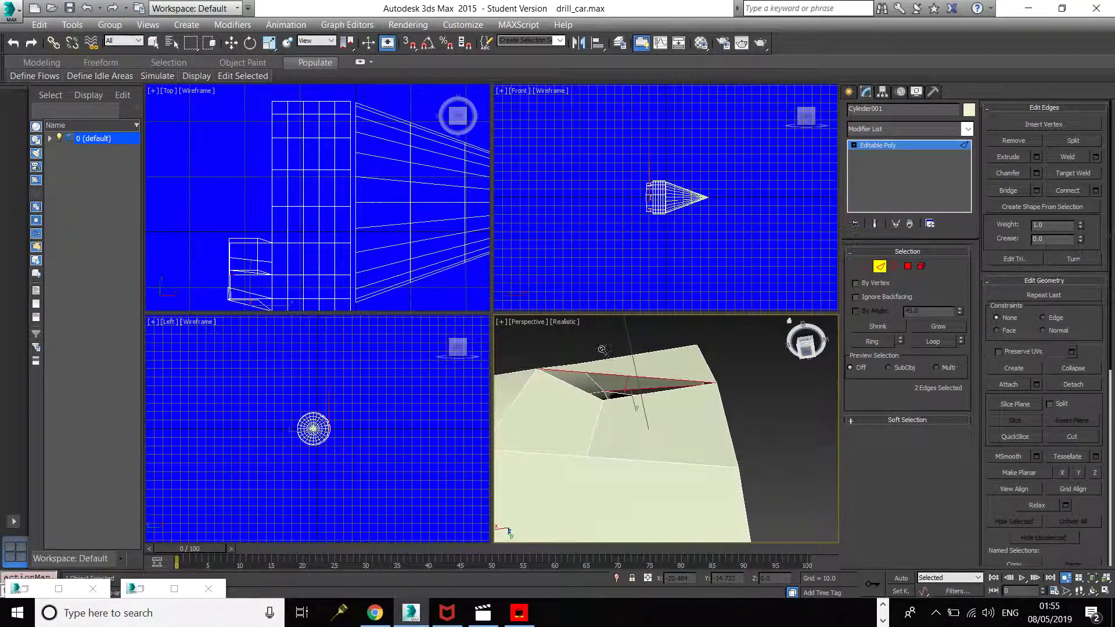
click(232, 43)
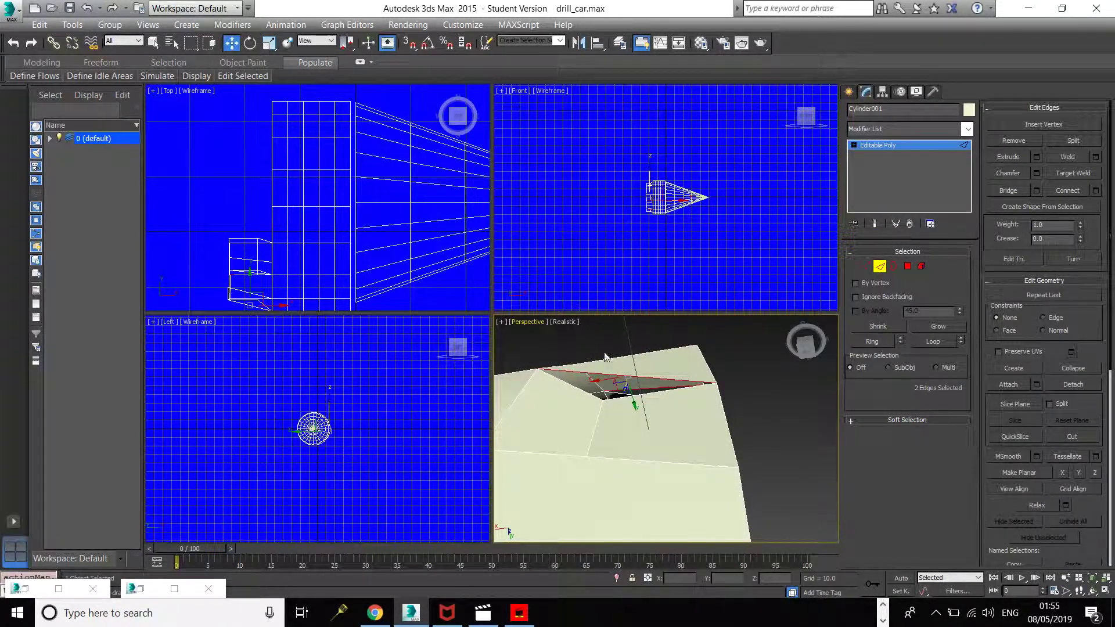
drag(634, 405, 638, 439)
mouse_move(797, 357)
mouse_down()
mouse_move(810, 338)
mouse_move(807, 350)
mouse_up()
Select the next two open edges on the cylinder's rear rim and extrude them backward along X to about -22.4
key(alt+z)
drag(743, 383, 729, 463)
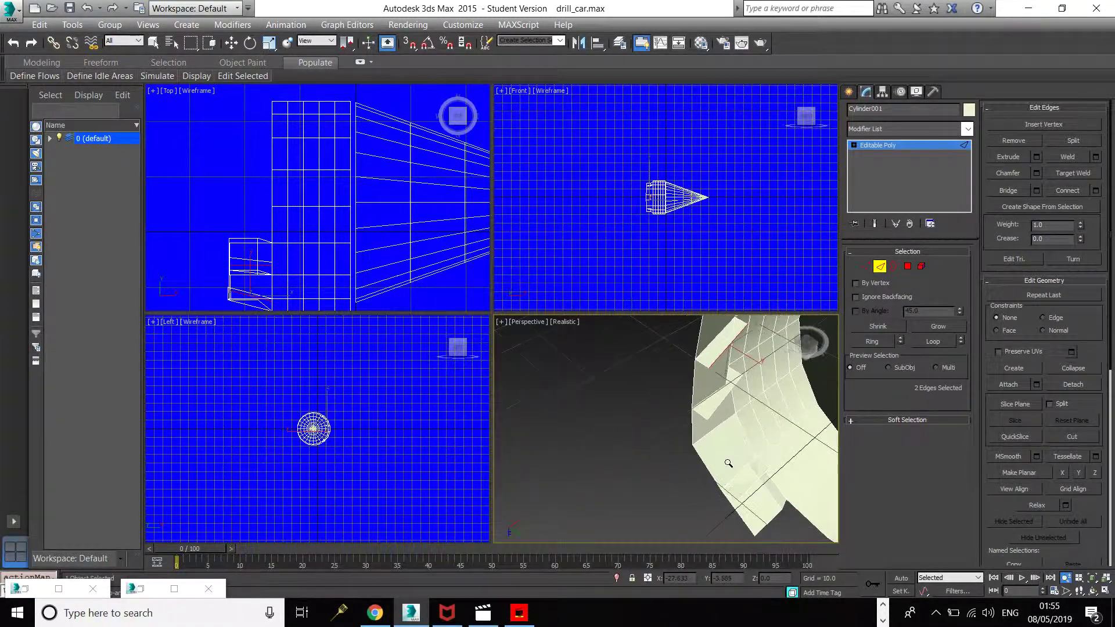
drag(737, 399, 732, 452)
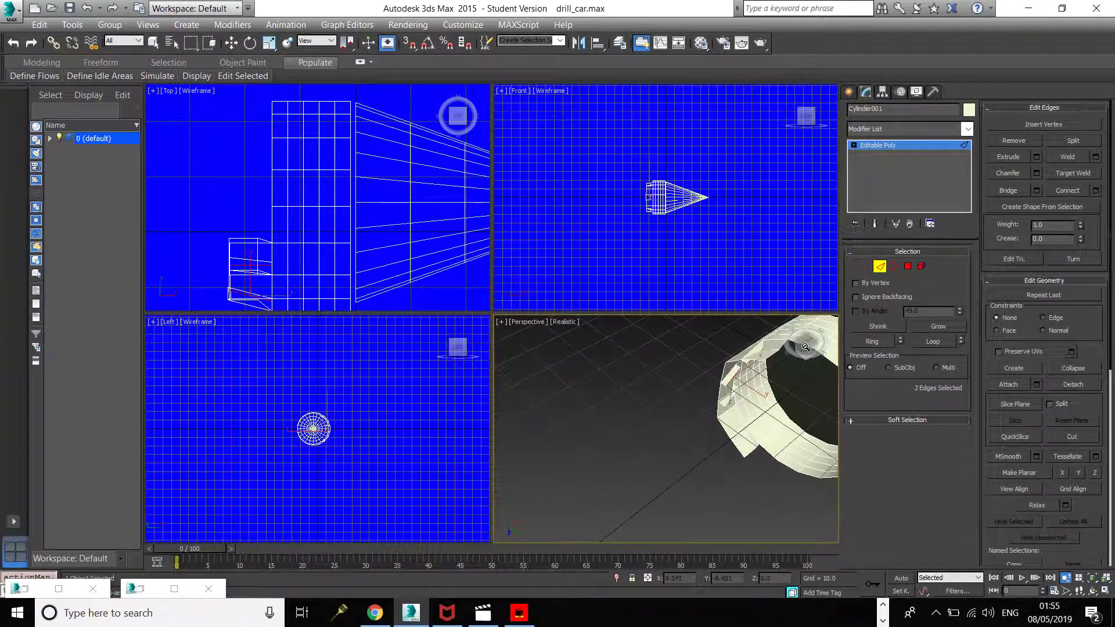
drag(806, 348, 805, 344)
mouse_move(731, 405)
mouse_down()
mouse_move(727, 442)
mouse_move(755, 427)
mouse_move(747, 396)
mouse_up()
click(237, 43)
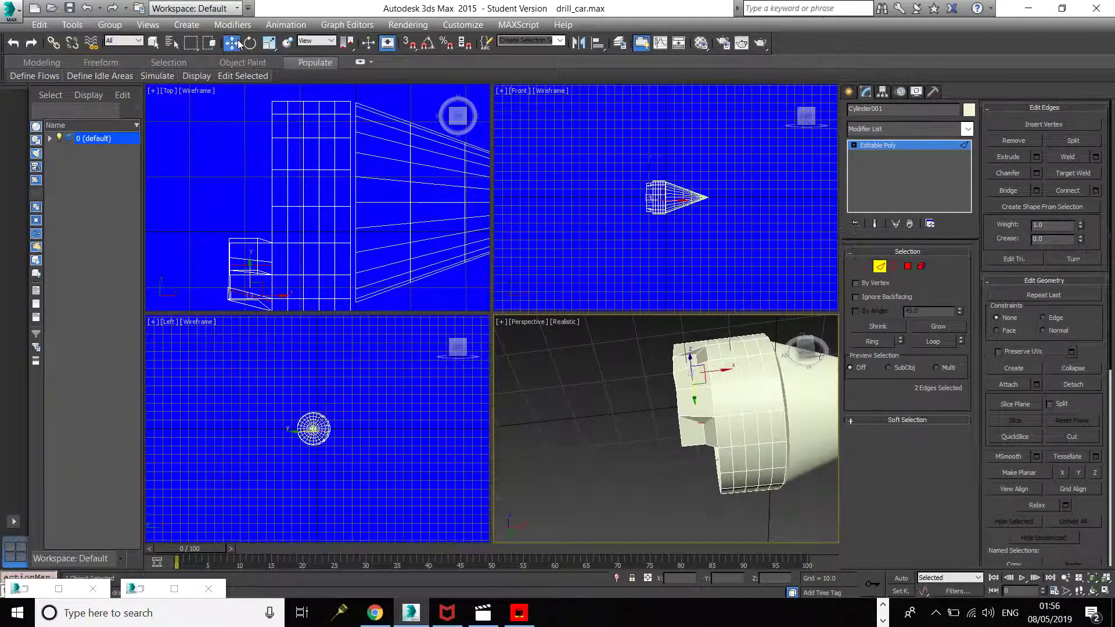
click(720, 462)
ctrl+click(720, 480)
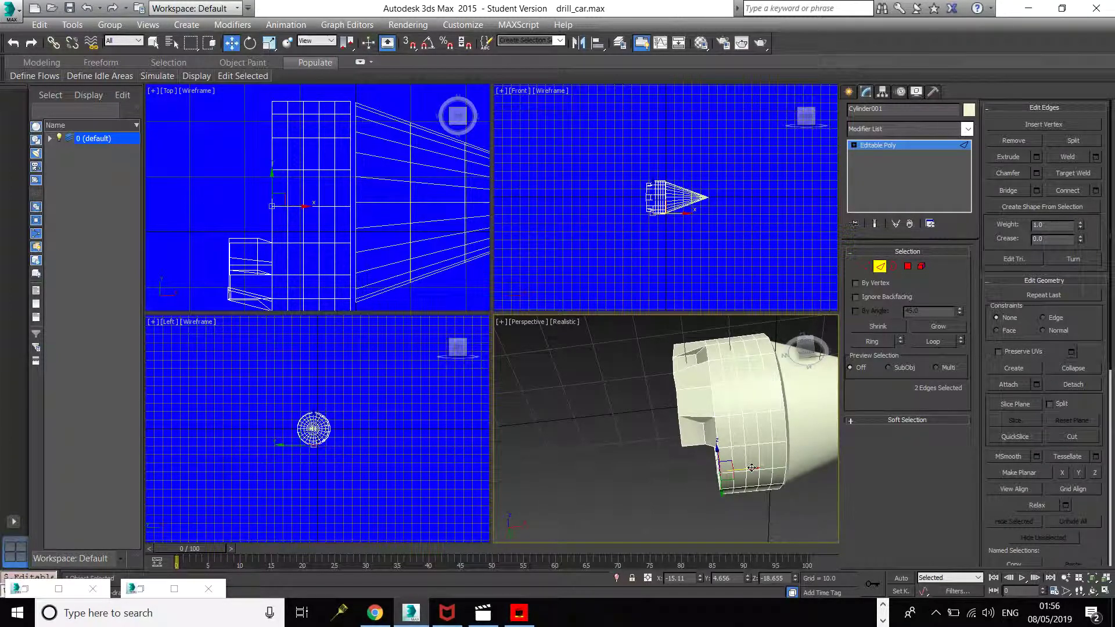
shift+drag(752, 468, 719, 470)
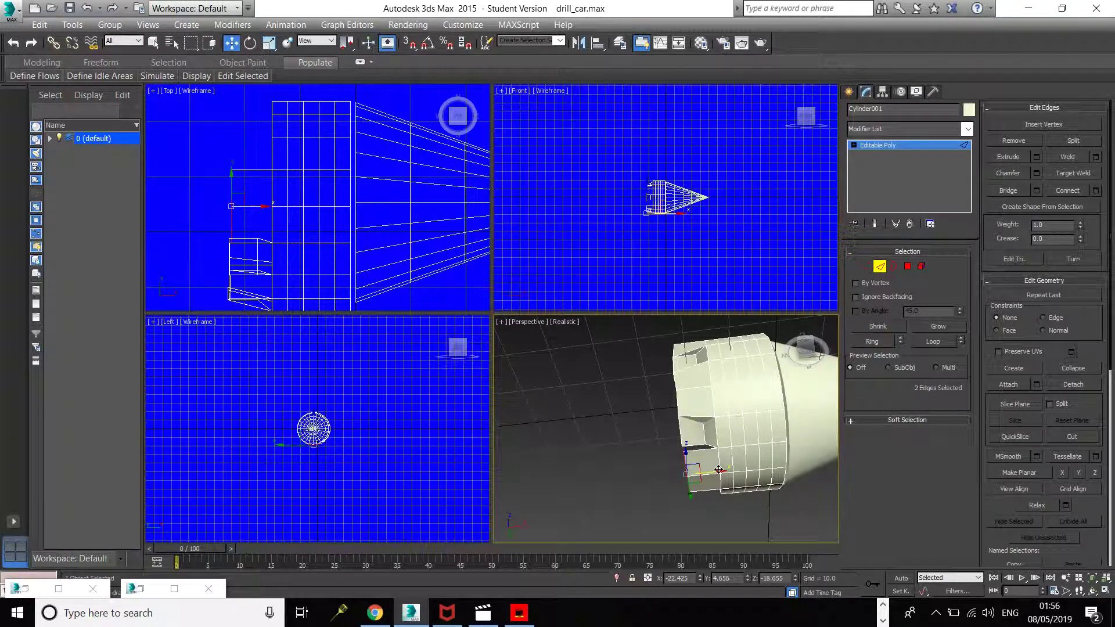
With 3D snapping on, snap the new strip's corner vertex onto the neighbouring block's corner, and leave vertex editing
click(865, 266)
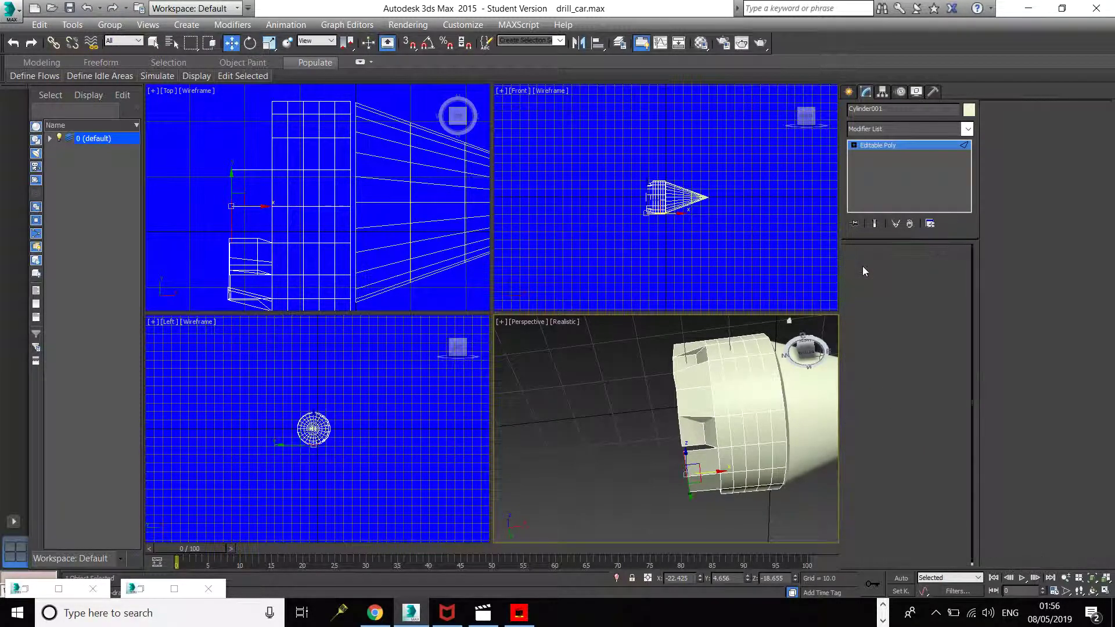
click(684, 450)
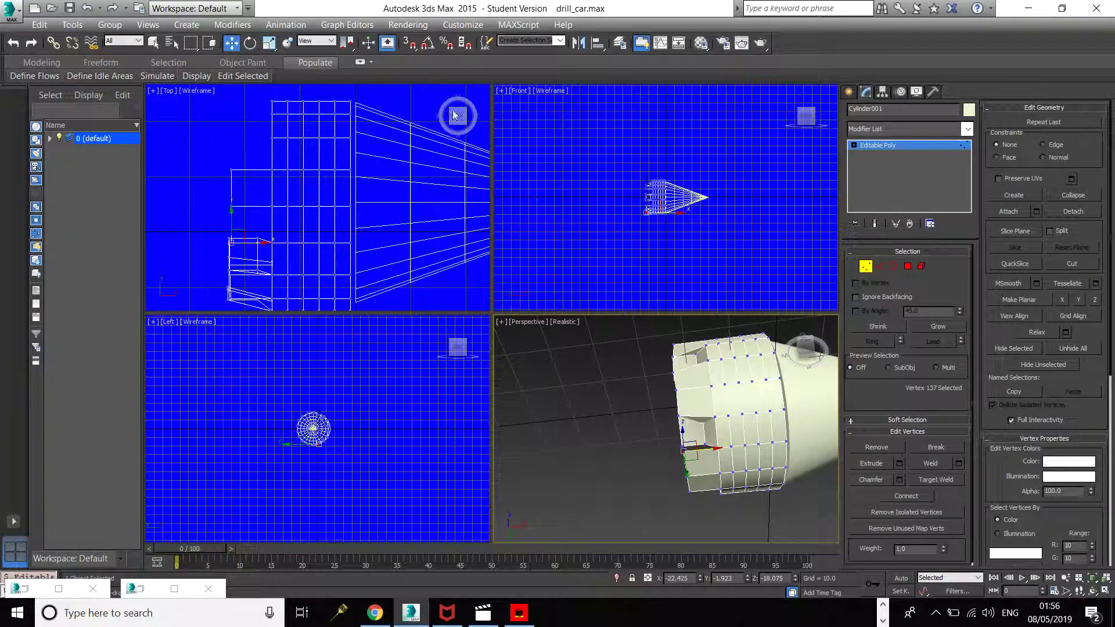
click(414, 44)
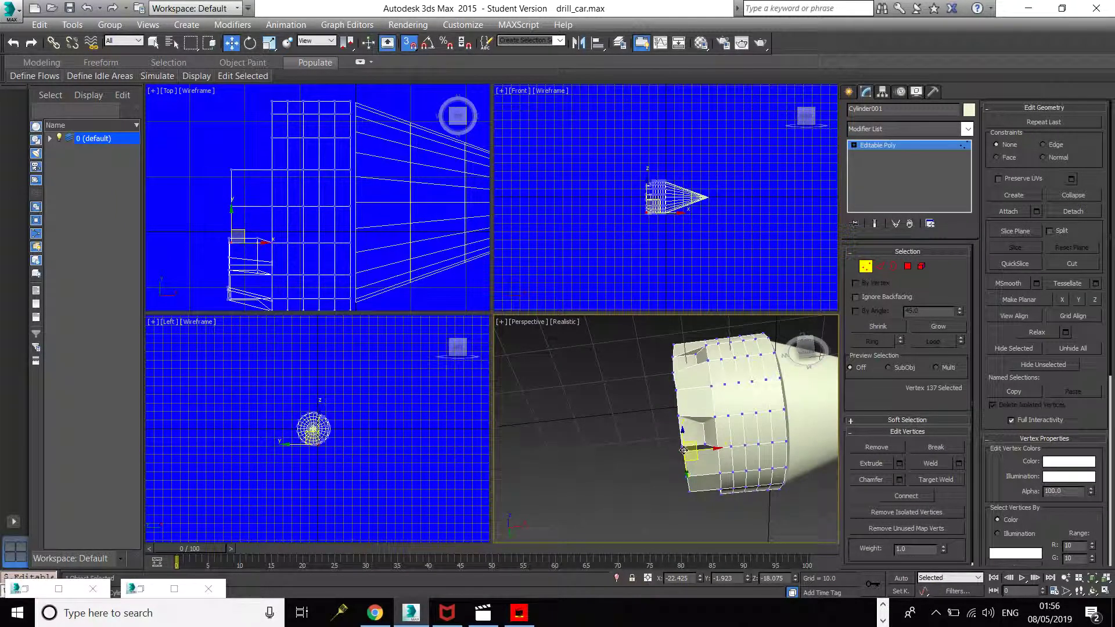
drag(684, 450, 682, 447)
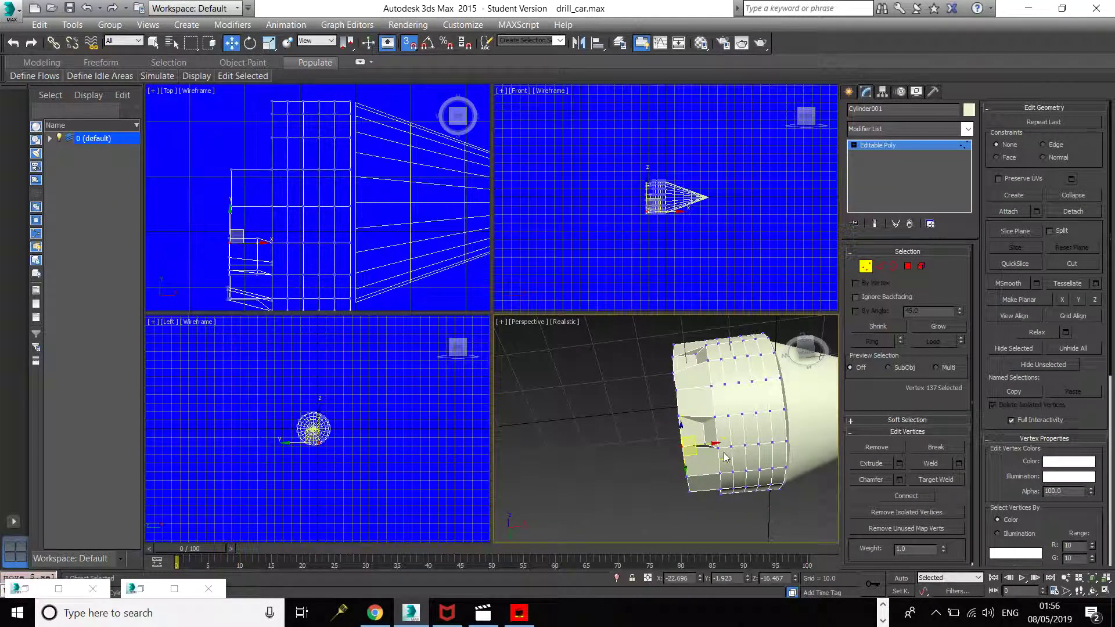
click(862, 268)
drag(586, 383, 616, 430)
drag(728, 408, 730, 393)
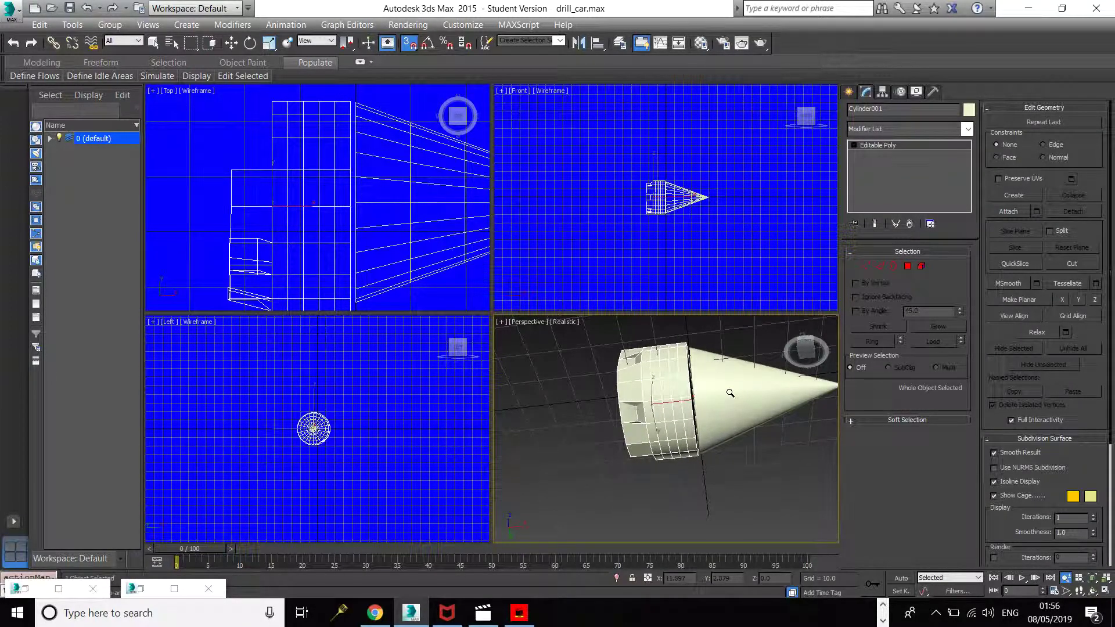
click(519, 613)
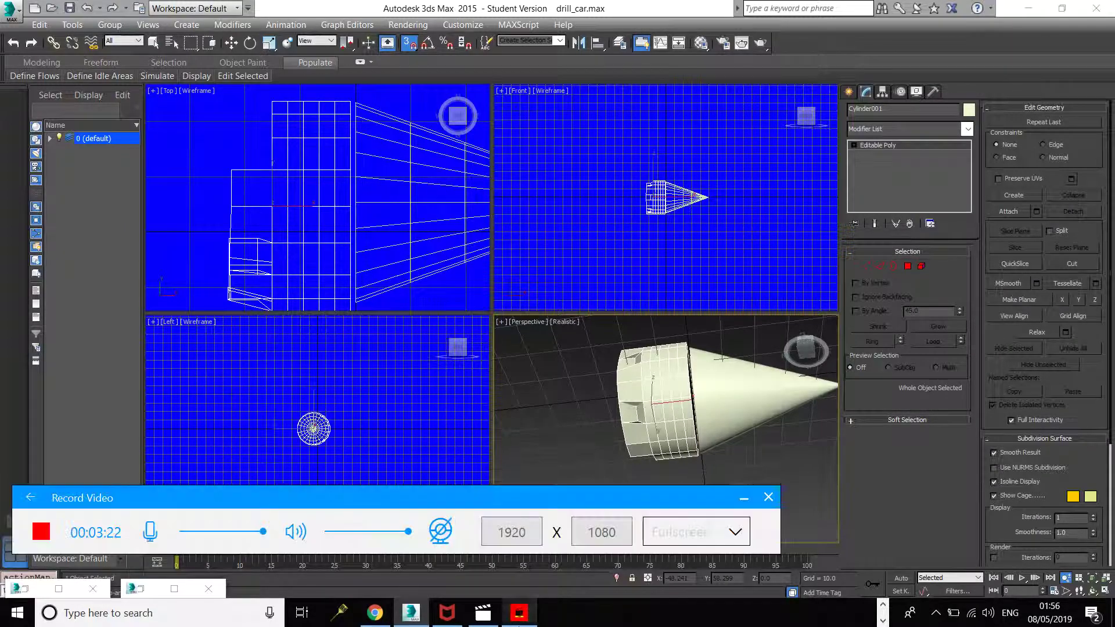